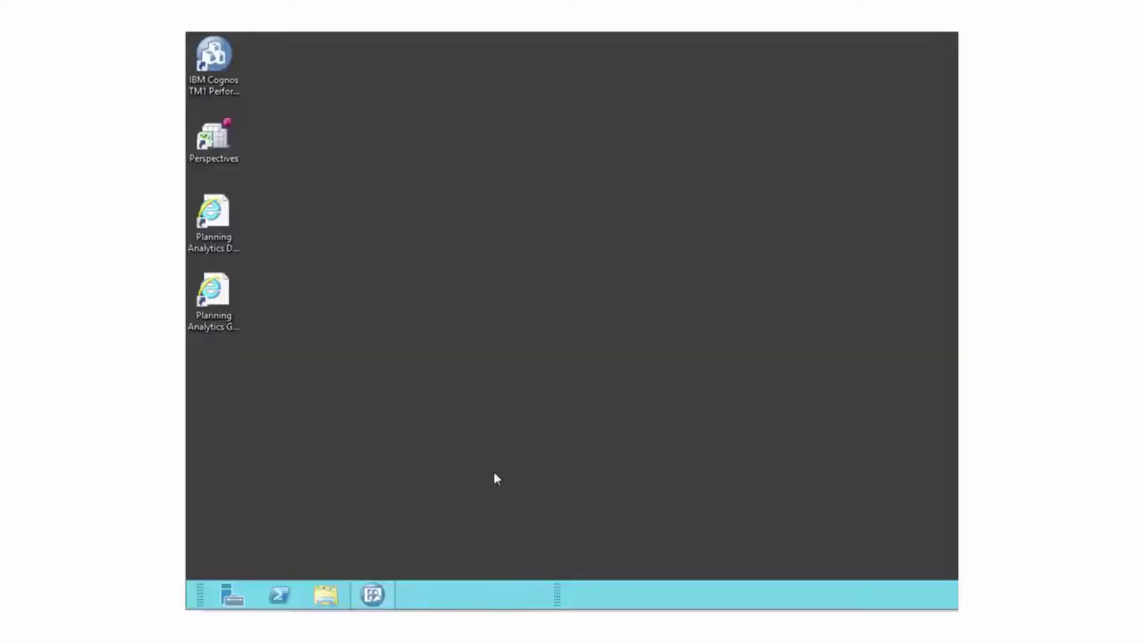
# Open File Explorer and go to the network share \\data\s.
pyautogui.click(326, 596)
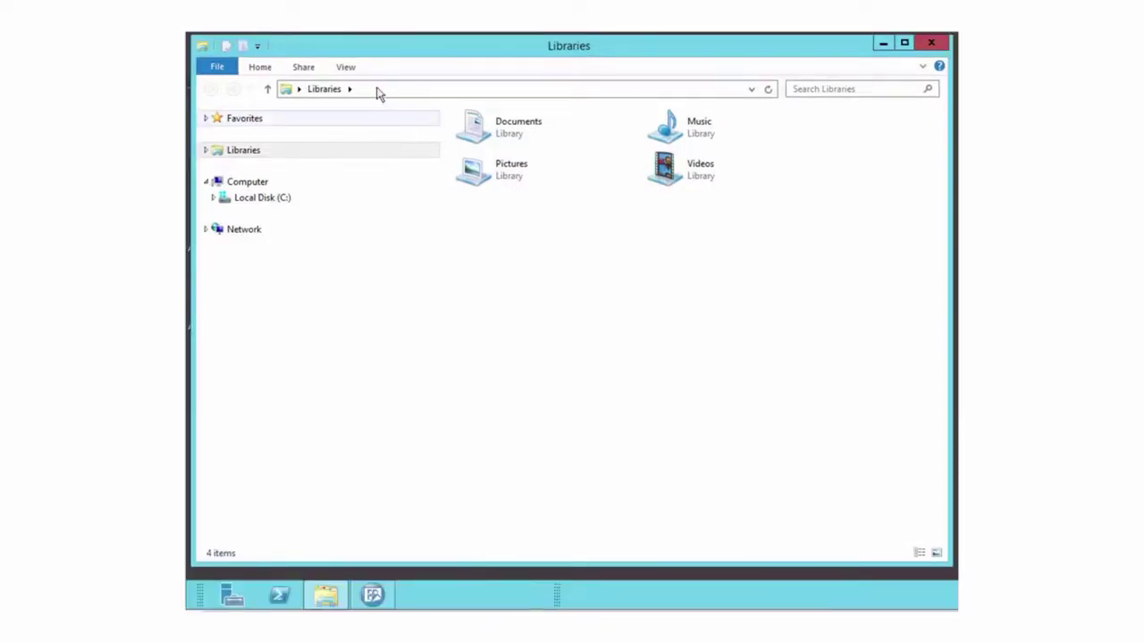
pyautogui.click(377, 91)
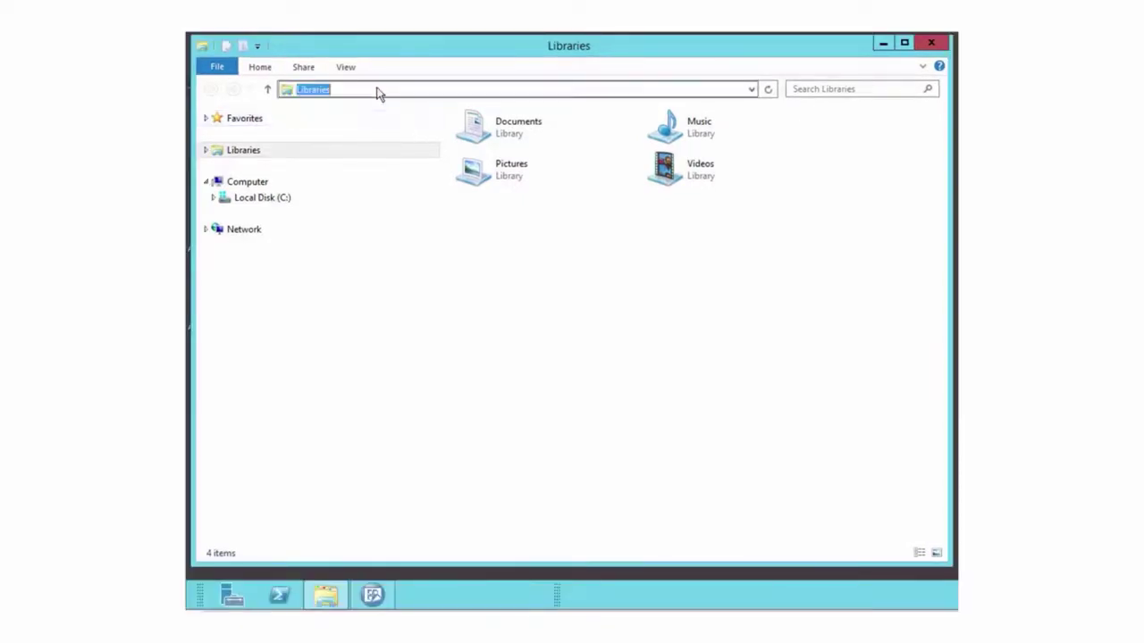
pyautogui.press('BackSpace')
pyautogui.write('\\\\da')
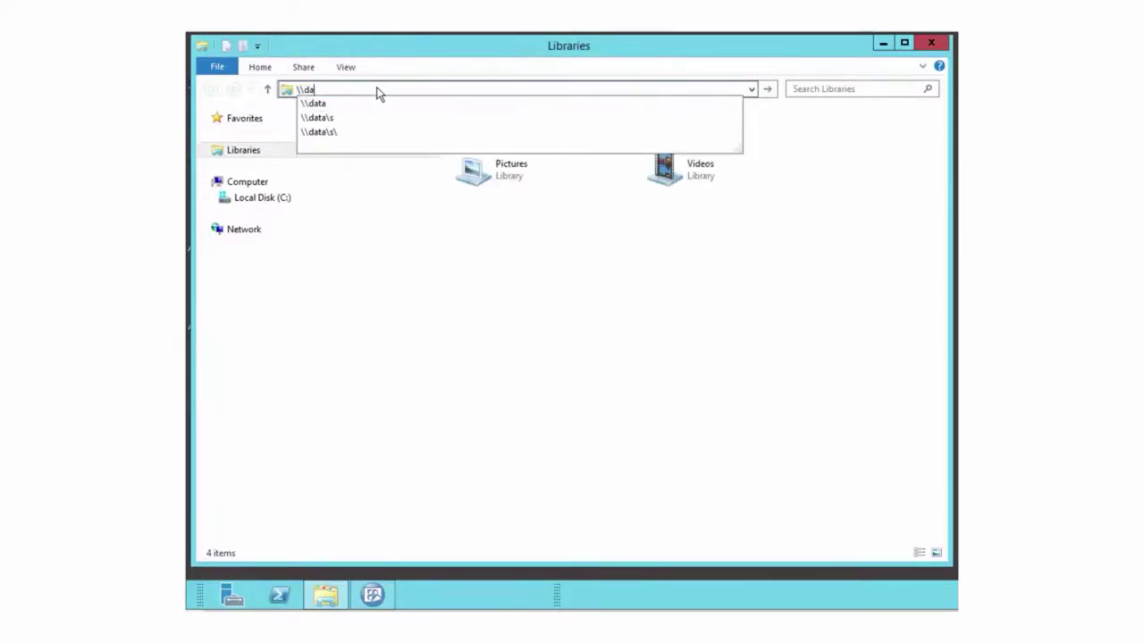
pyautogui.write('ta\\s')
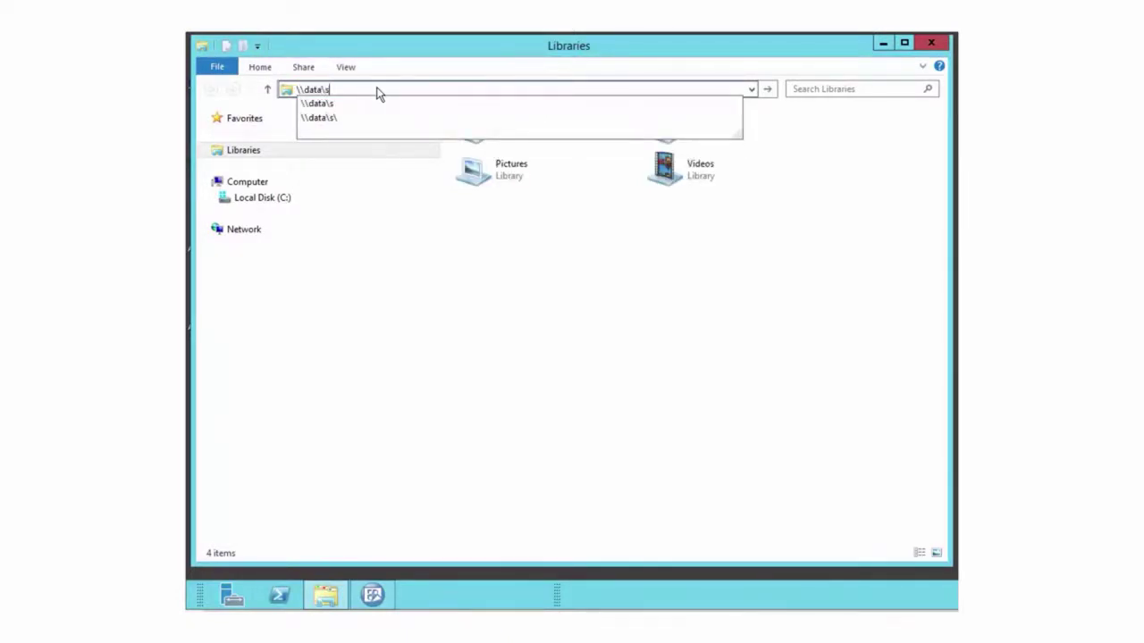
pyautogui.press('Return')
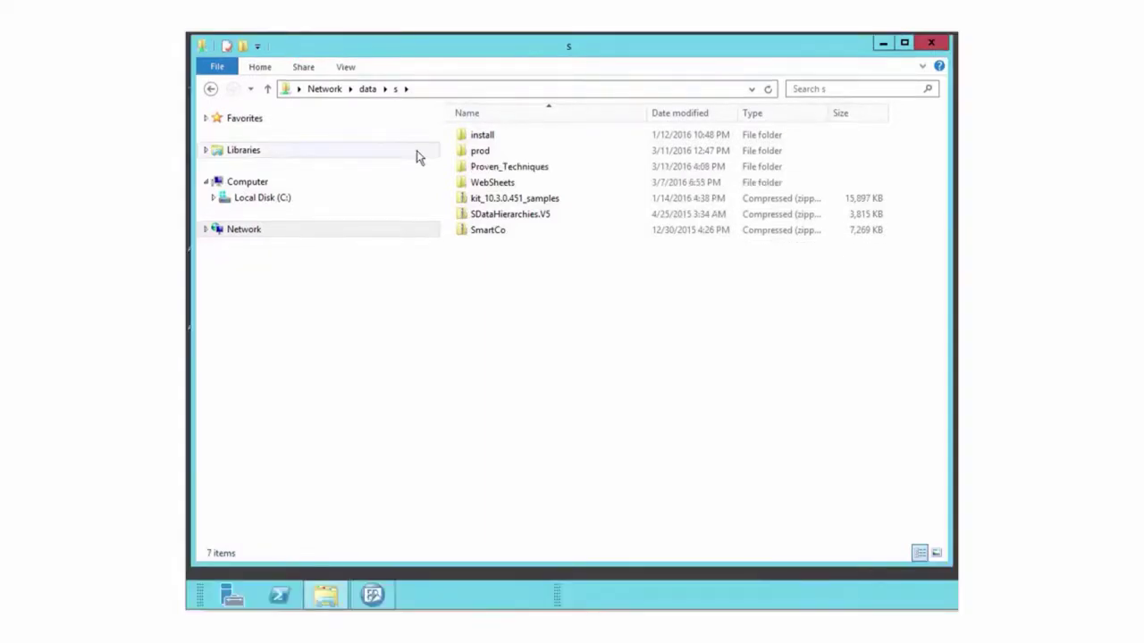
# From the data server's share list, map share s to drive letter M:.
pyautogui.click(368, 89)
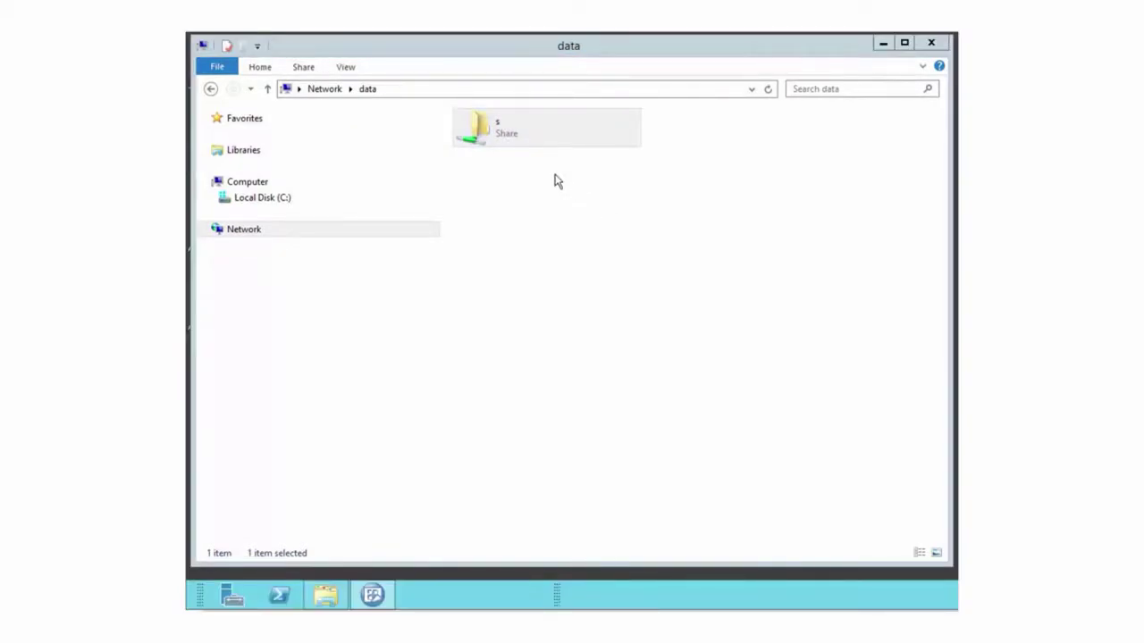
pyautogui.rightClick(489, 132)
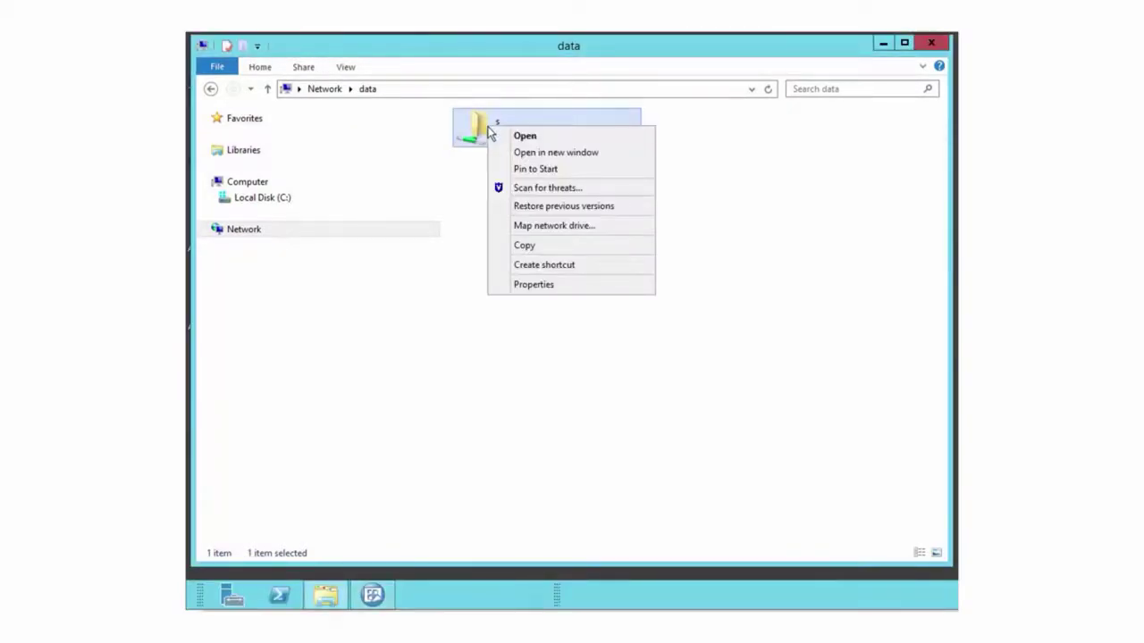
pyautogui.click(529, 227)
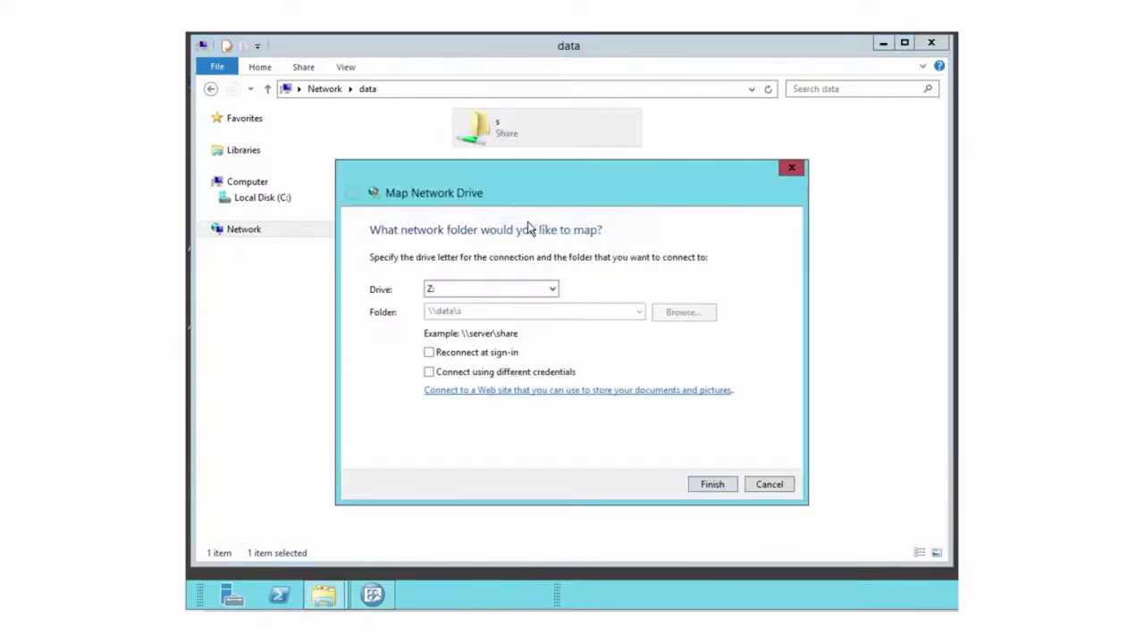
pyautogui.click(553, 291)
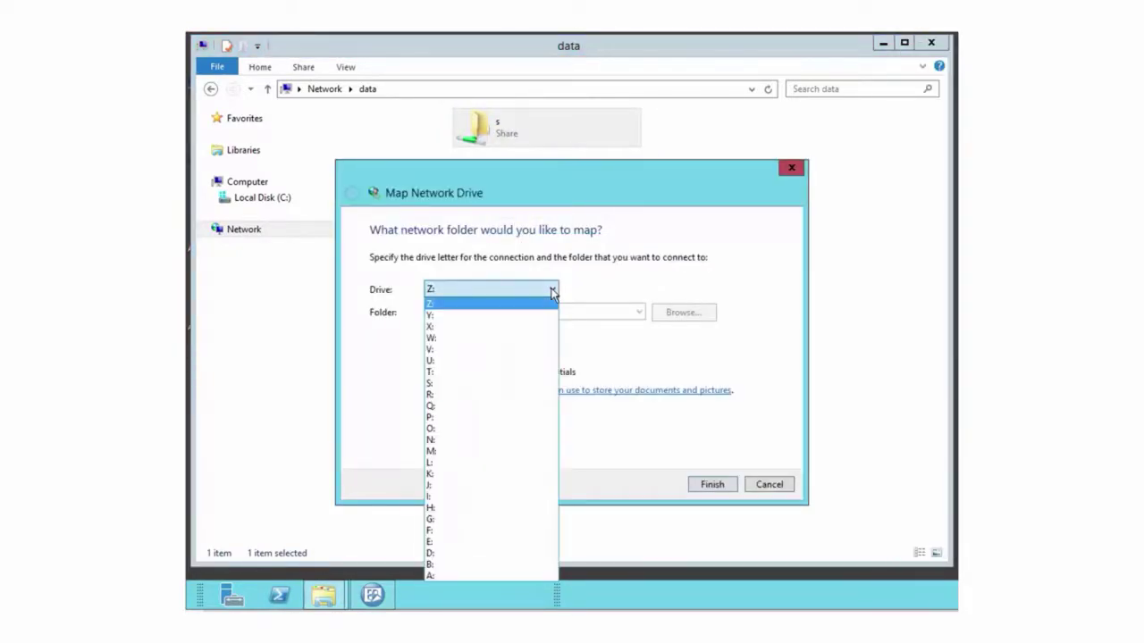
pyautogui.click(466, 451)
pyautogui.click(712, 484)
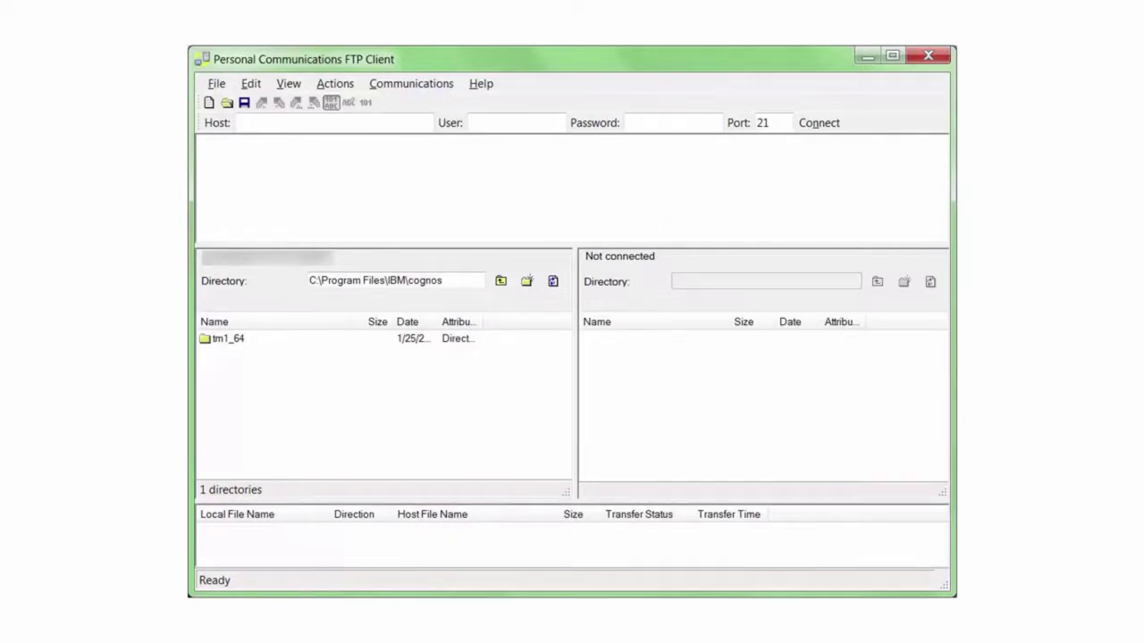
# Enable SSL security in the session configuration, keeping the default MSCAPI and private data channel options.
pyautogui.click(415, 84)
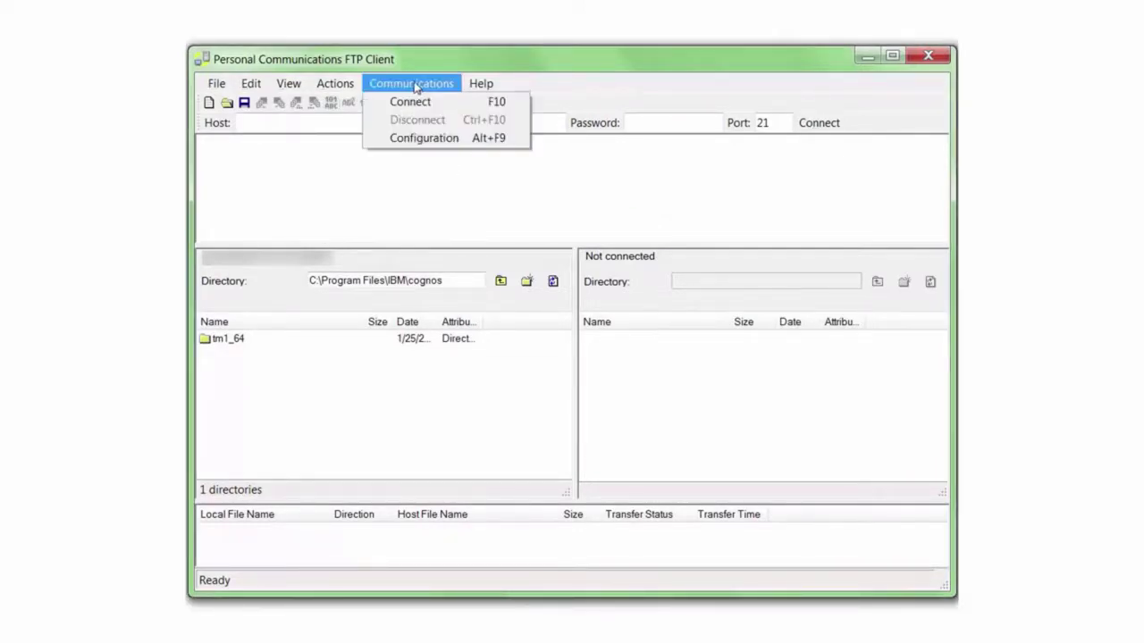
pyautogui.click(417, 141)
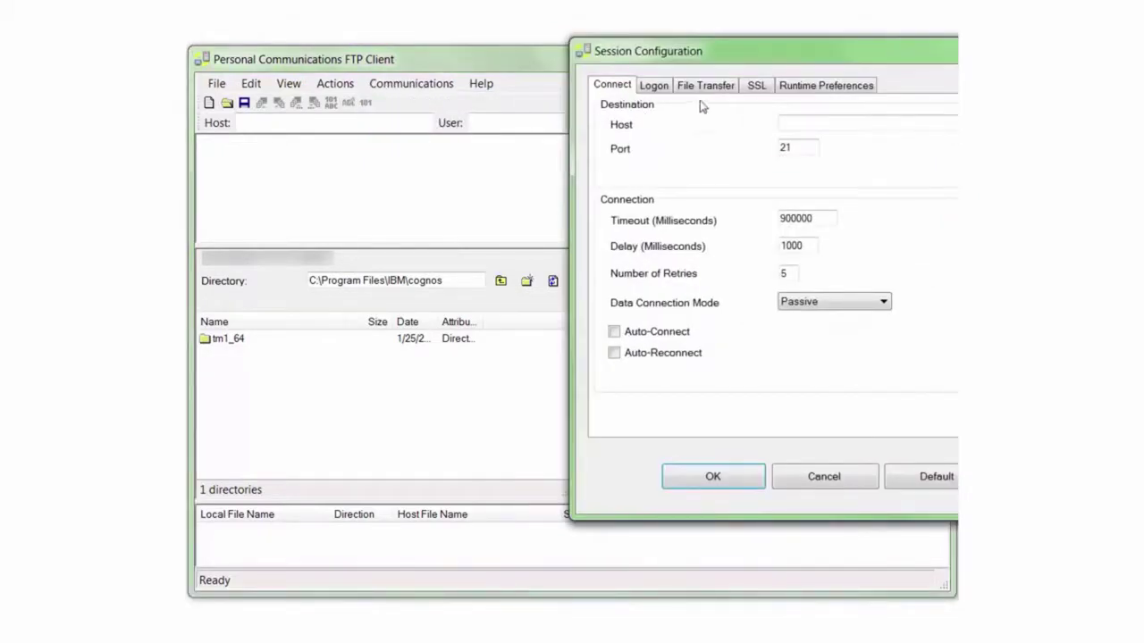
pyautogui.click(755, 88)
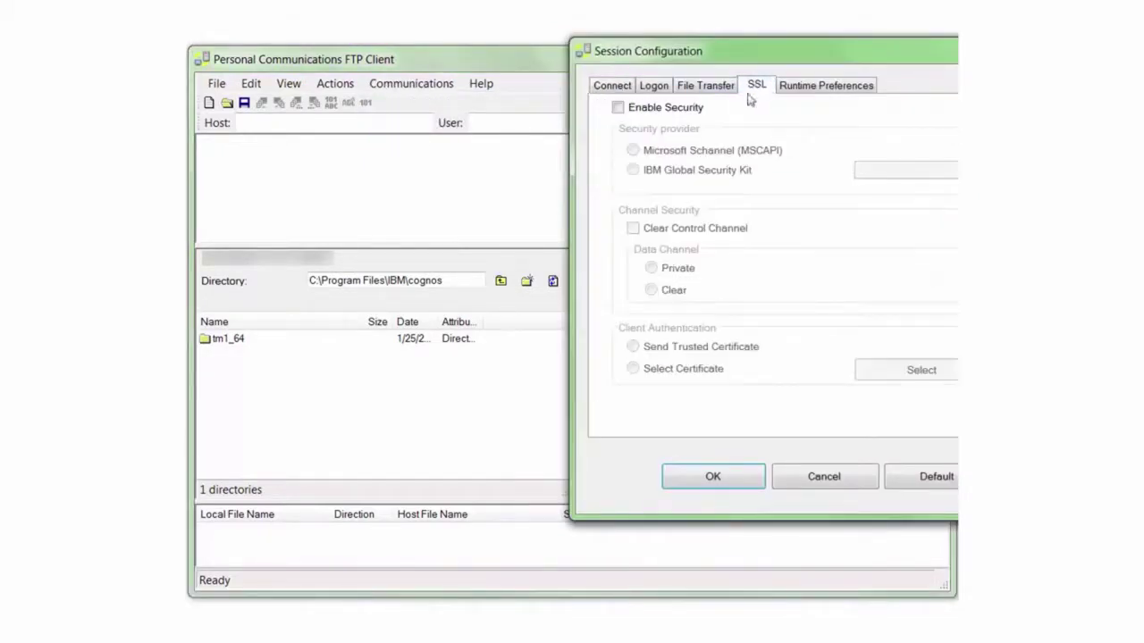
pyautogui.click(618, 108)
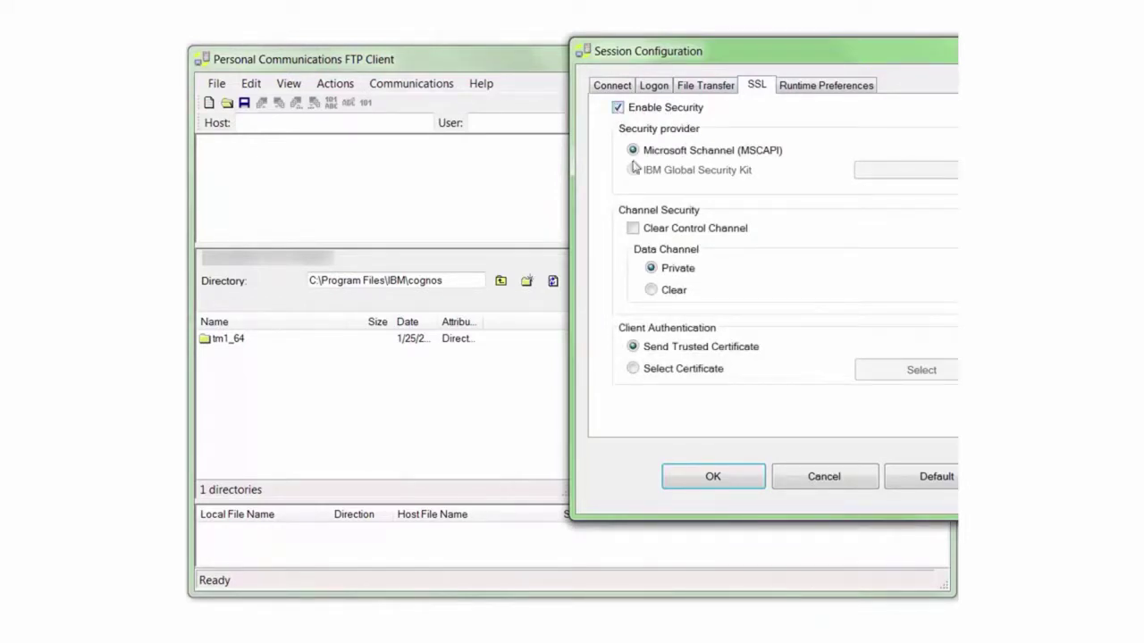
pyautogui.click(725, 478)
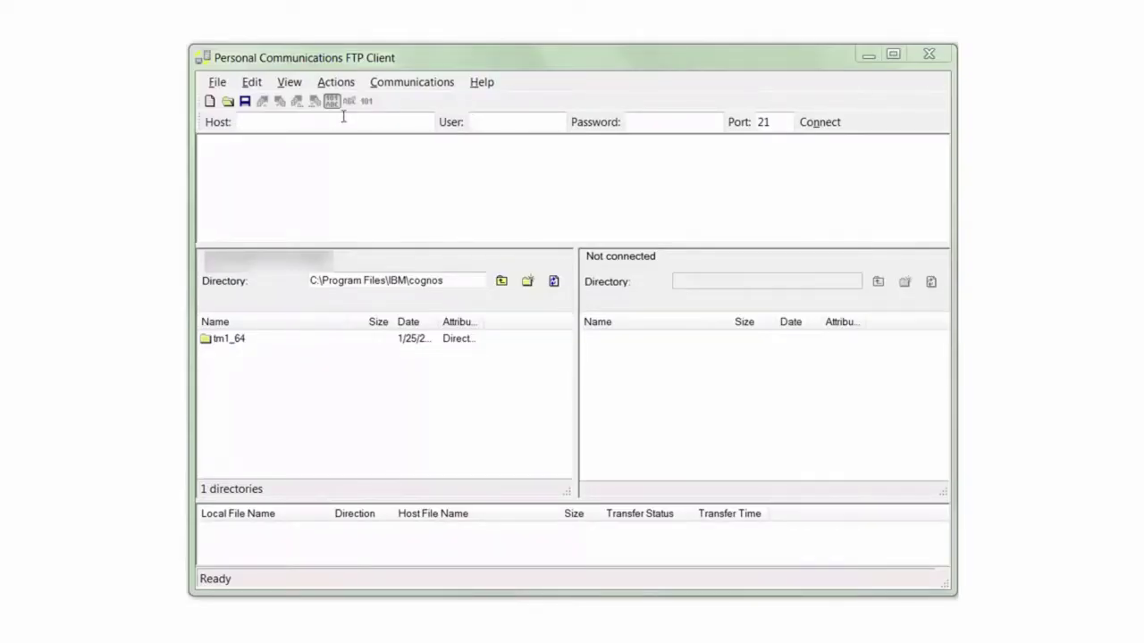
# Enter the server host name, user name and account password, then connect to the cloud server.
pyautogui.click(343, 116)
pyautogui.hotkey('ctrl', 'v')
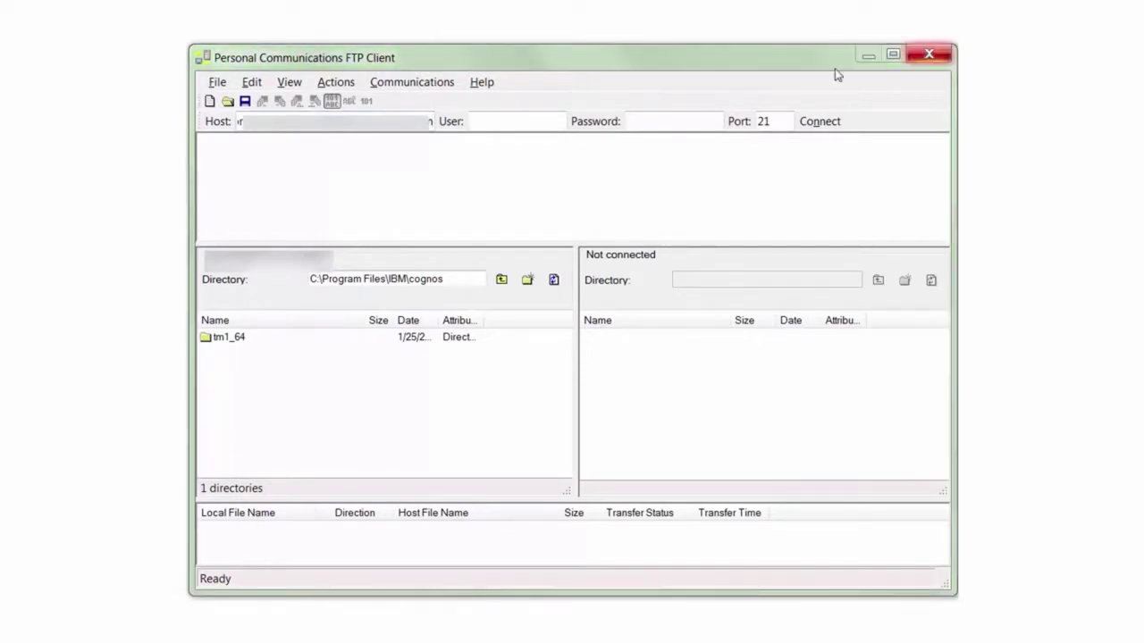
pyautogui.click(494, 120)
pyautogui.write('Fi')
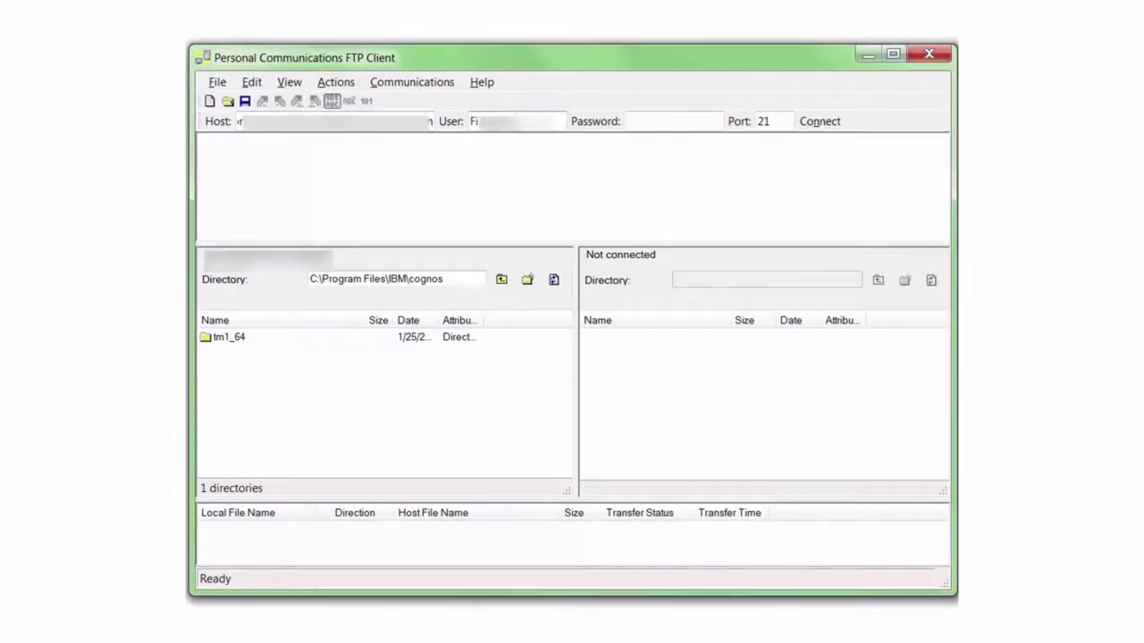
pyautogui.click(687, 124)
pyautogui.hotkey('ctrl', 'v')
pyautogui.click(821, 122)
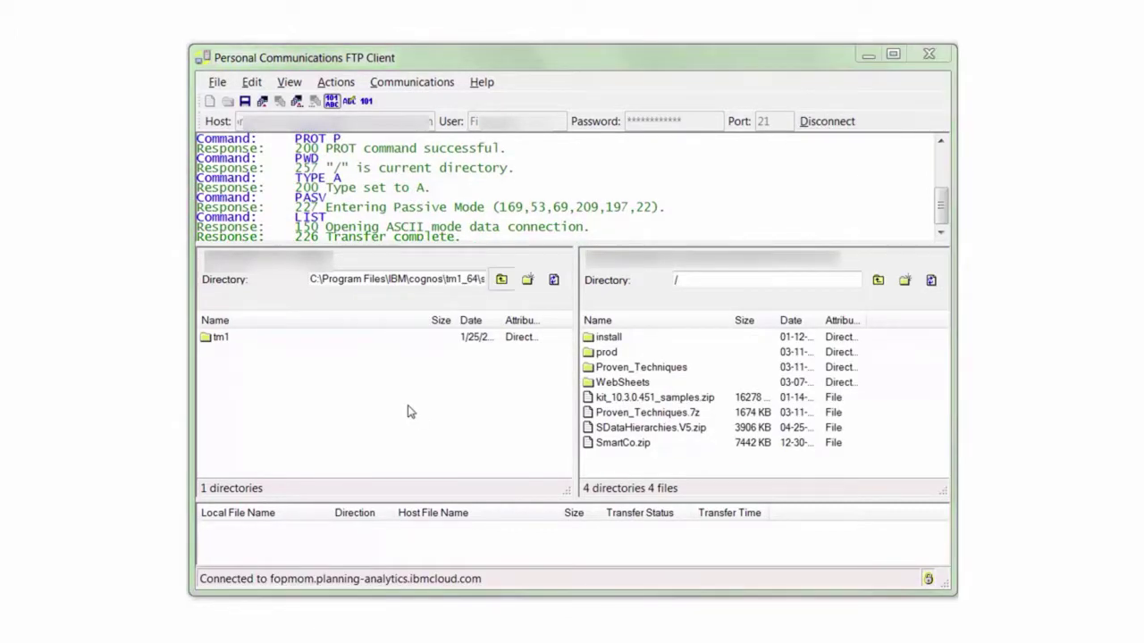
# Open the local tm1_64\GO_scorecards\sourcefiles folder and select scorecards_financial_REVISED.csv.
pyautogui.doubleClick(221, 340)
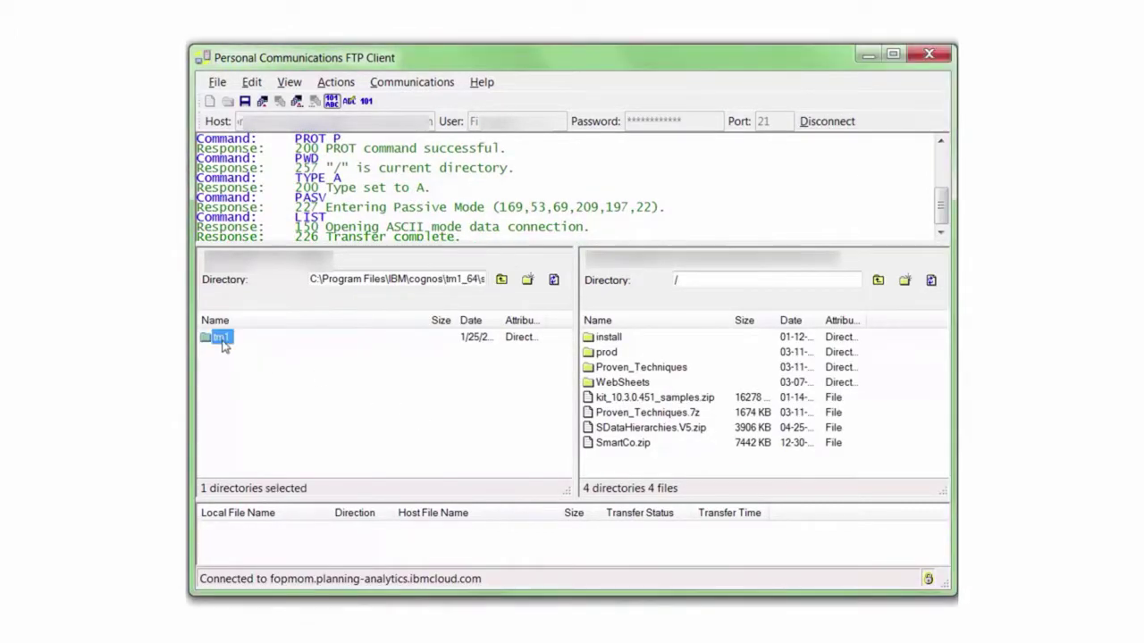
pyautogui.doubleClick(226, 353)
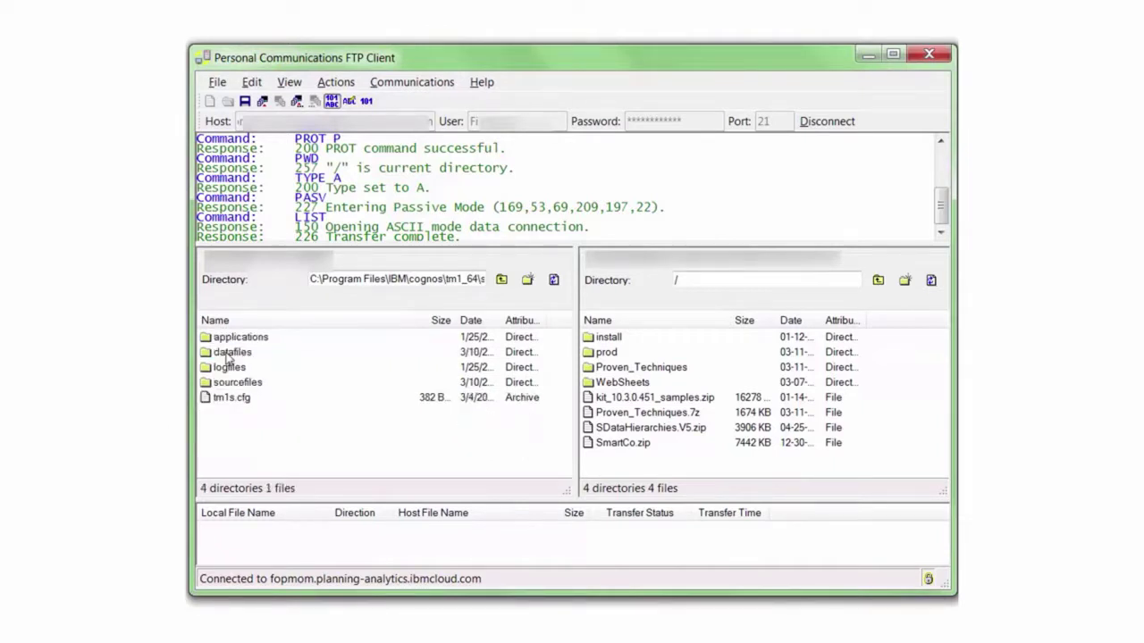
pyautogui.click(225, 383)
pyautogui.doubleClick(225, 383)
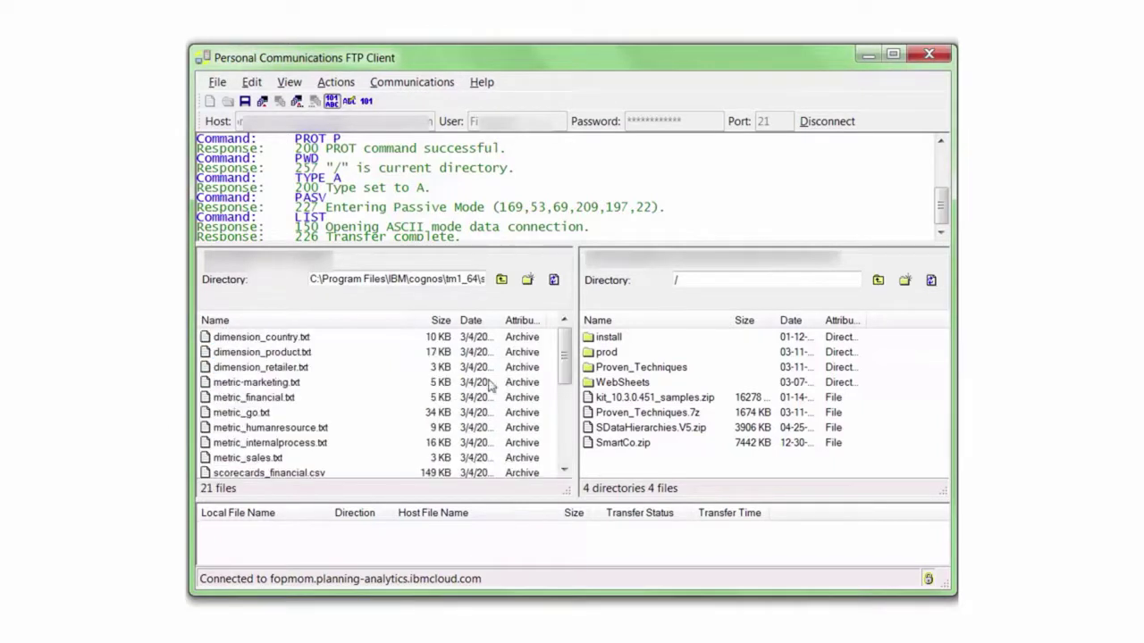
pyautogui.click(563, 441)
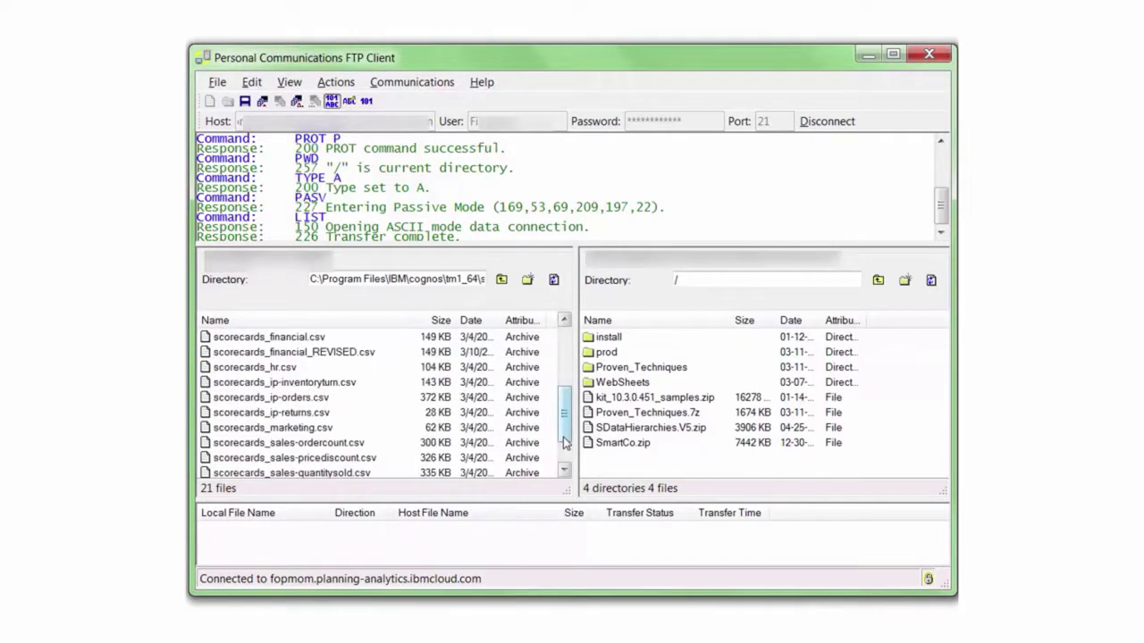
pyautogui.click(320, 356)
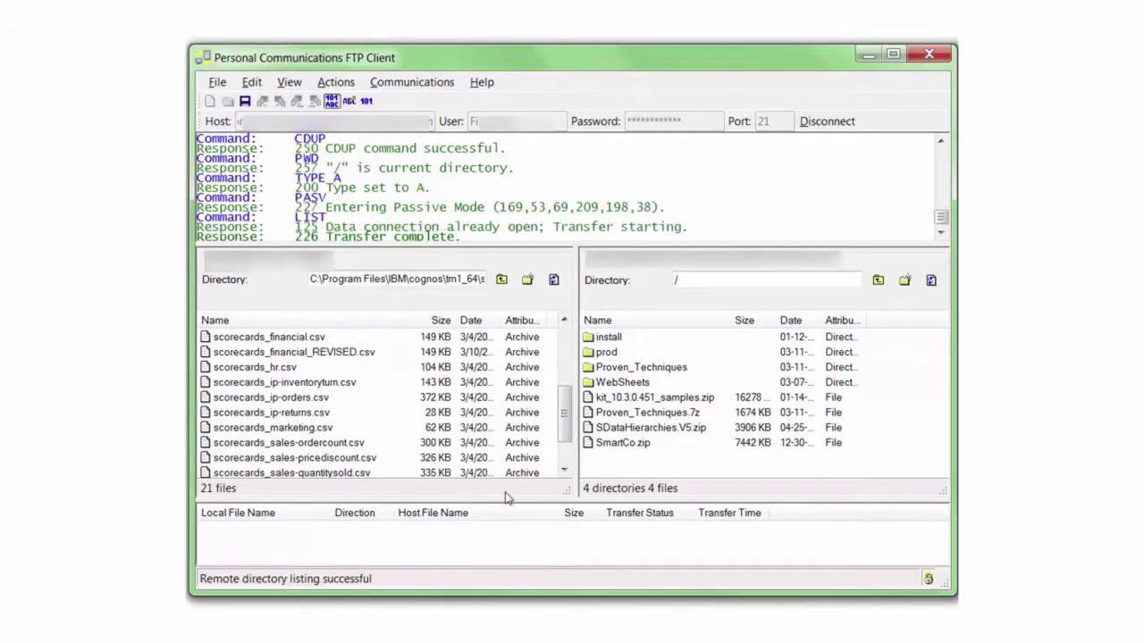
# Open /prod/GO_scorecards/sourcefiles on the server and reselect the local scorecards_financial_REVISED.csv.
pyautogui.doubleClick(607, 353)
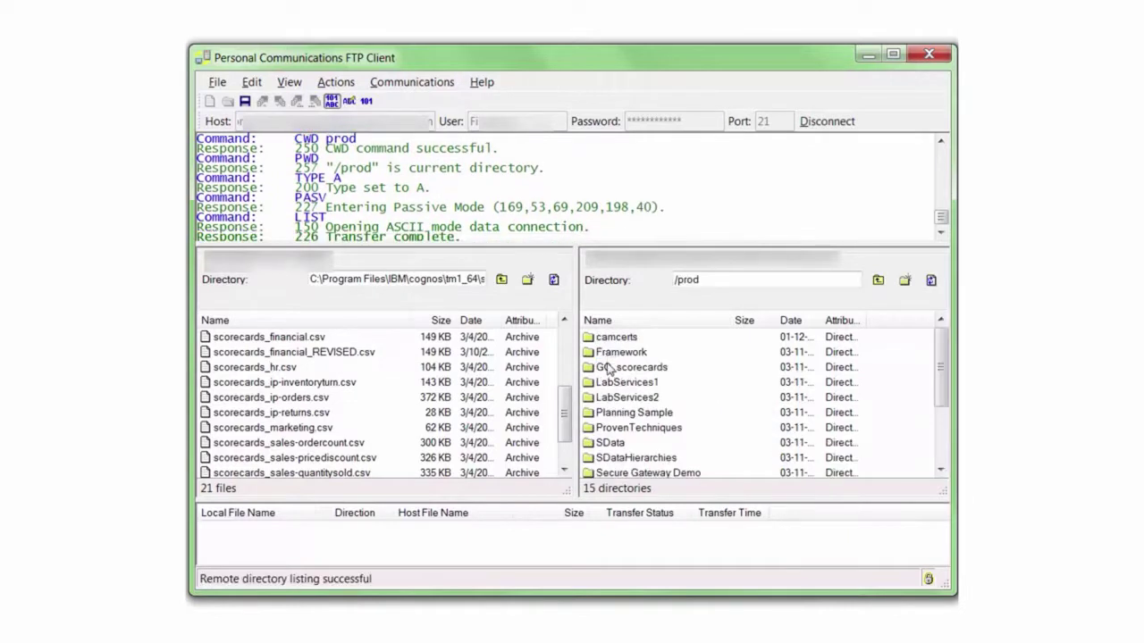
pyautogui.click(608, 368)
pyautogui.doubleClick(609, 368)
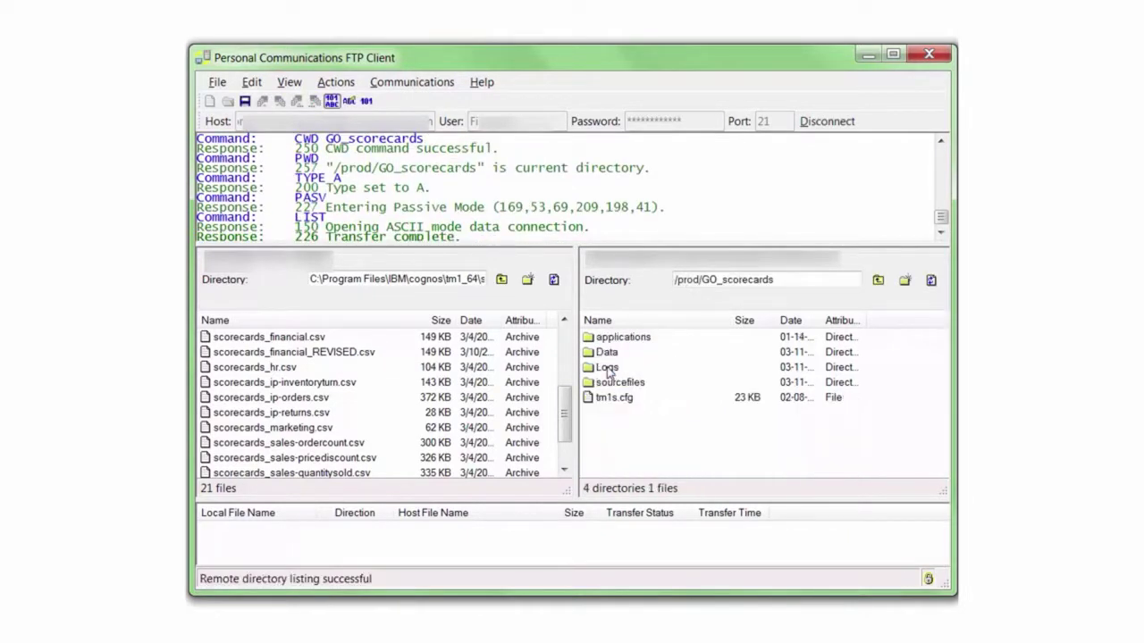
pyautogui.doubleClick(607, 383)
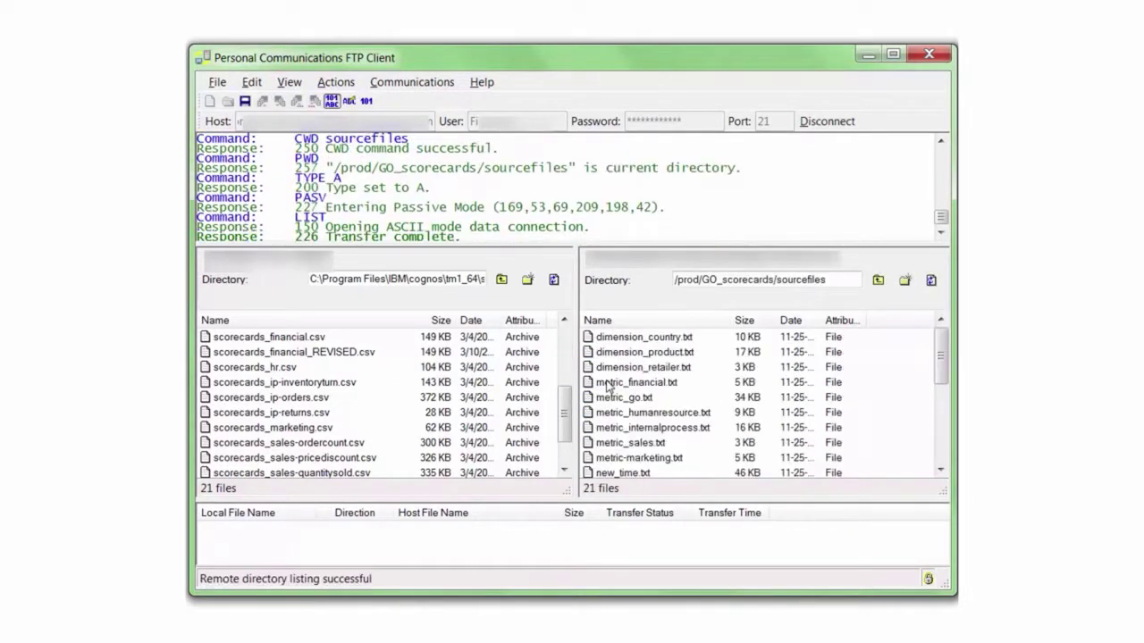
pyautogui.click(941, 457)
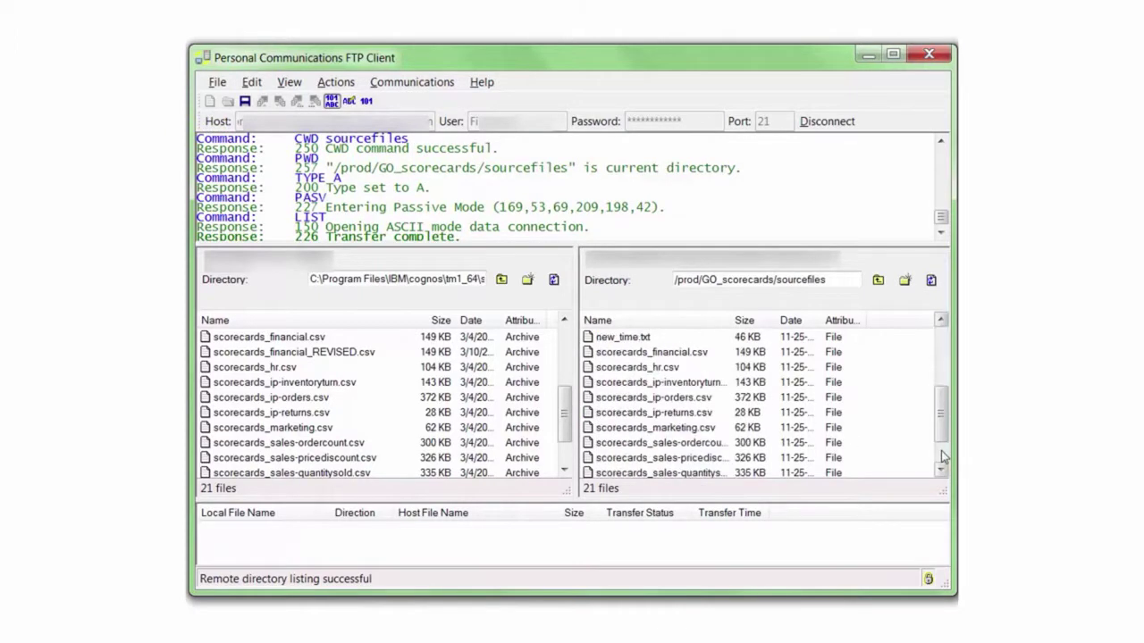
pyautogui.click(357, 352)
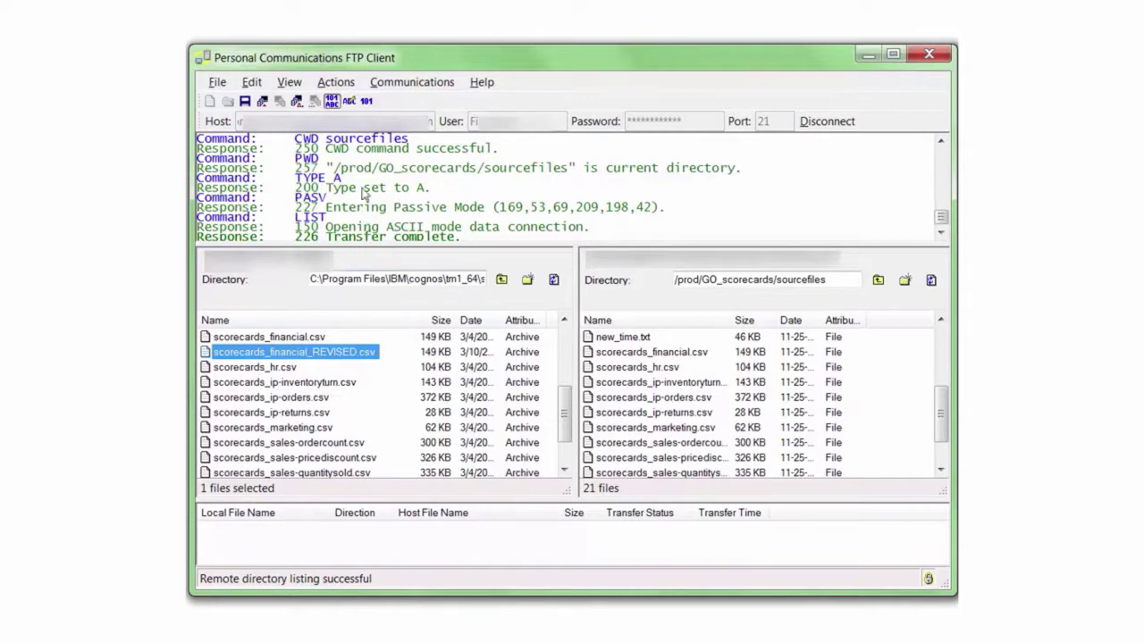
# Send scorecards_financial_REVISED.csv to the host and confirm it appears in the remote listing.
pyautogui.click(339, 83)
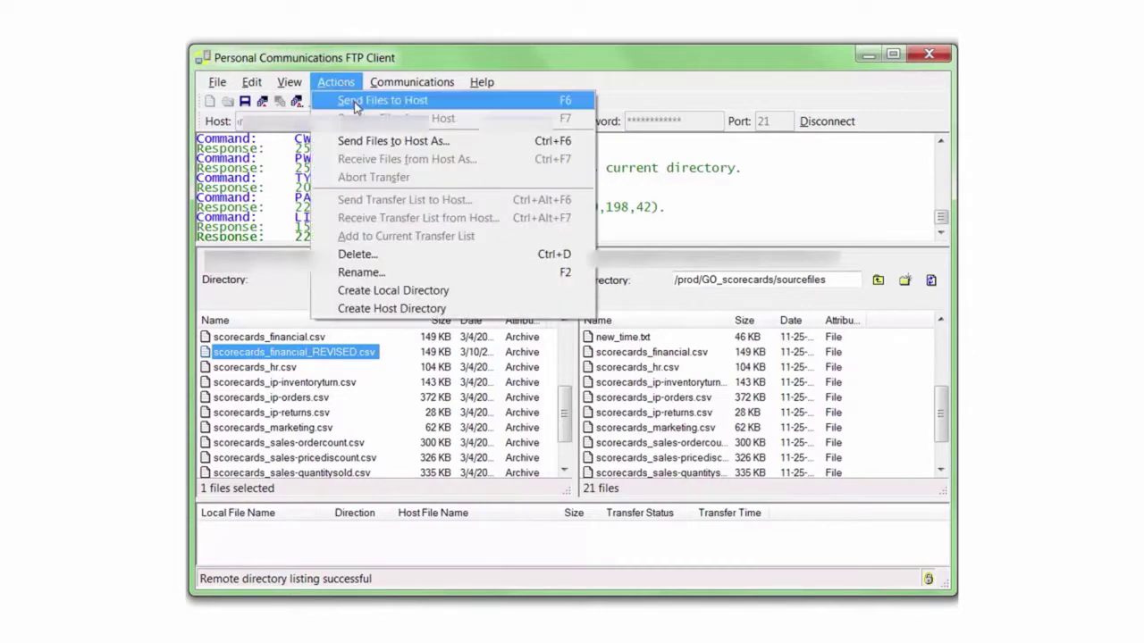
pyautogui.click(350, 100)
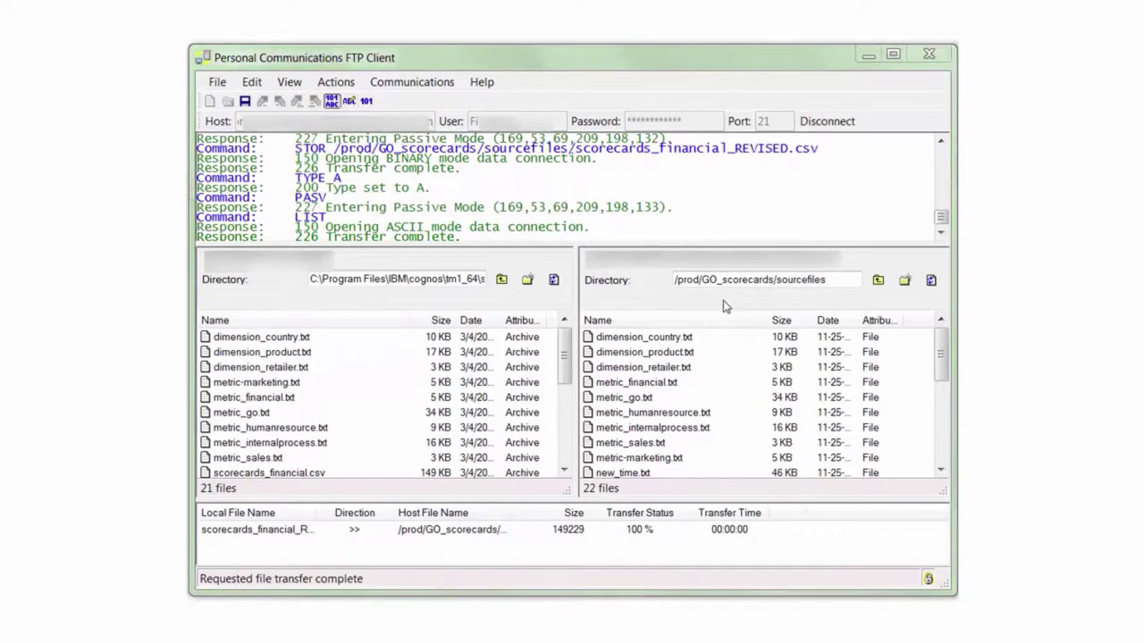
pyautogui.click(940, 440)
pyautogui.click(711, 369)
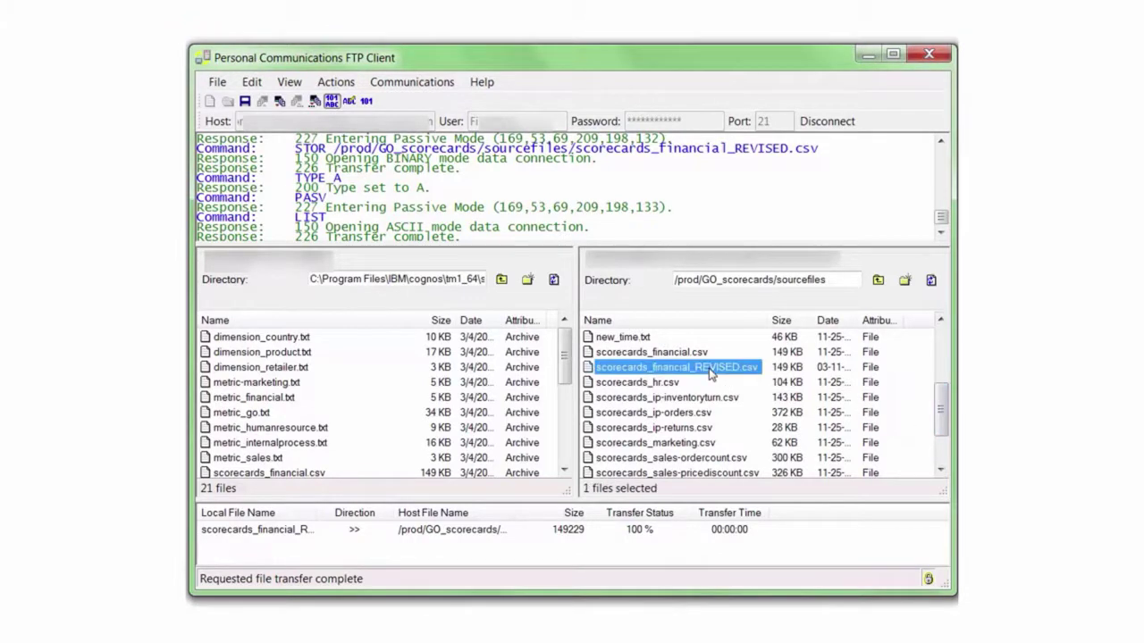